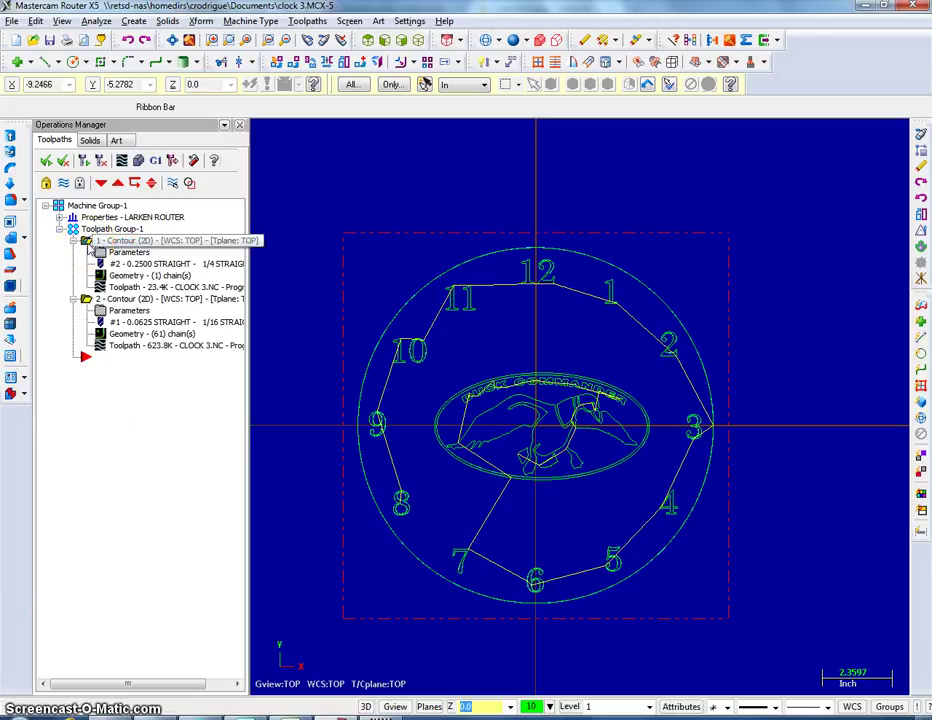
Step: Review the linking parameters of the first contour operation, then accept them as they are
click(89, 247)
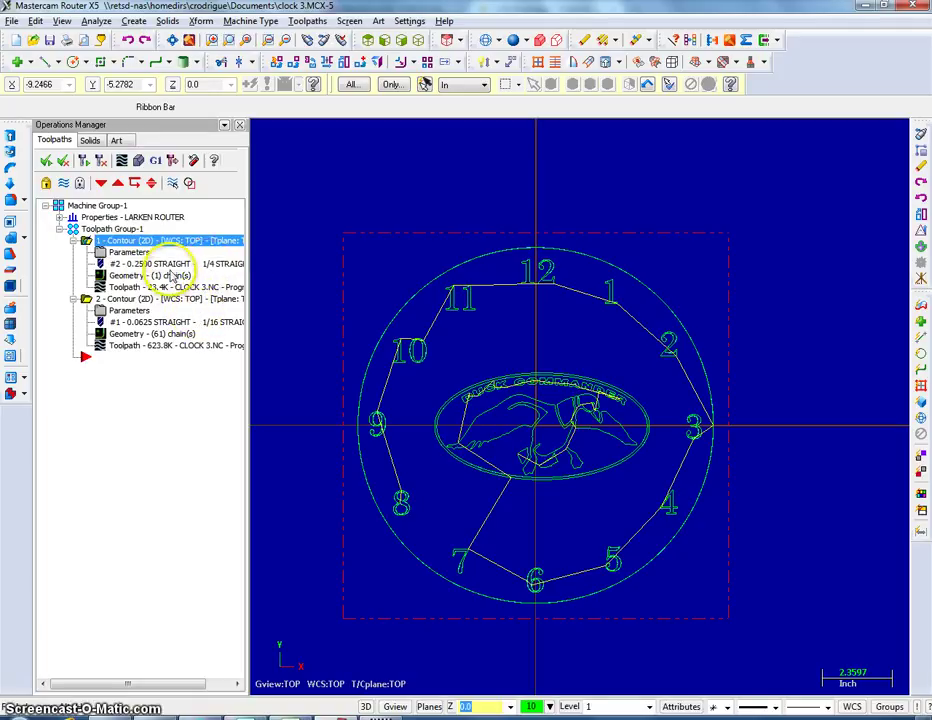
click(118, 241)
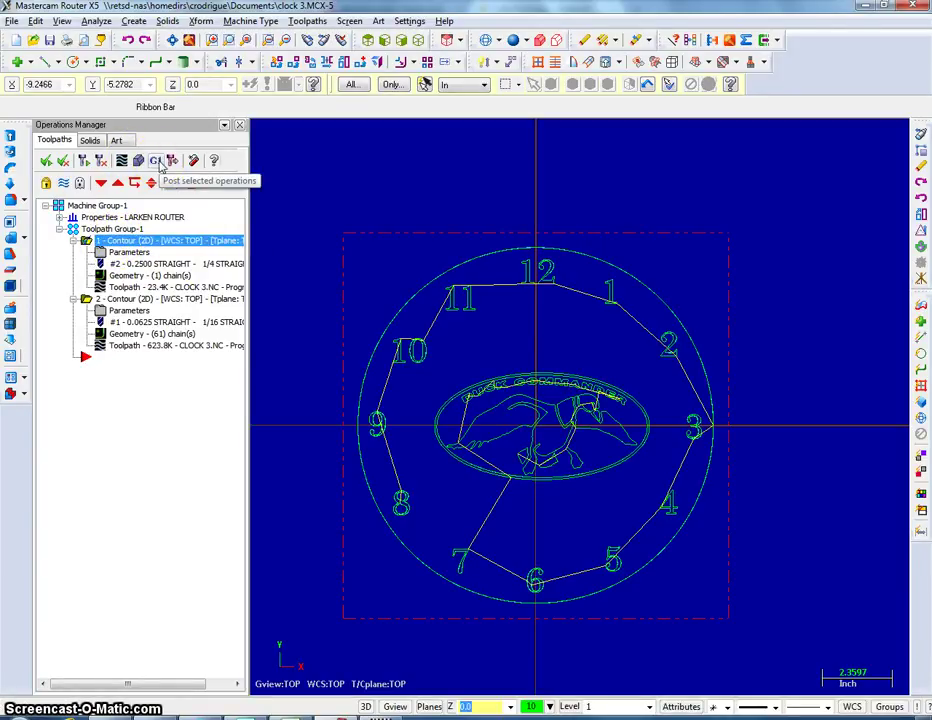
click(86, 299)
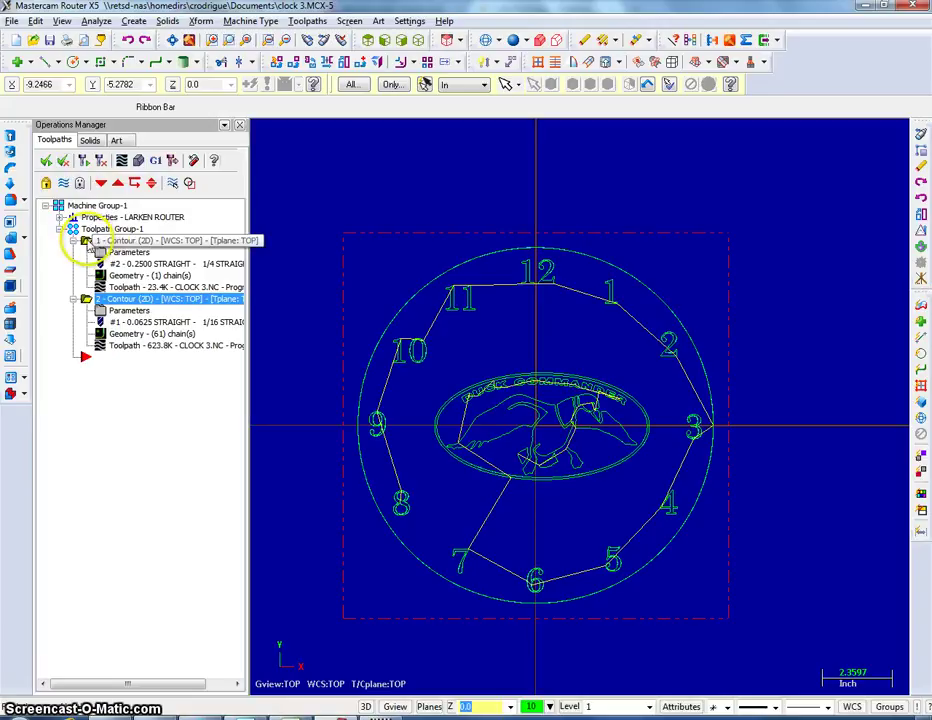
click(122, 254)
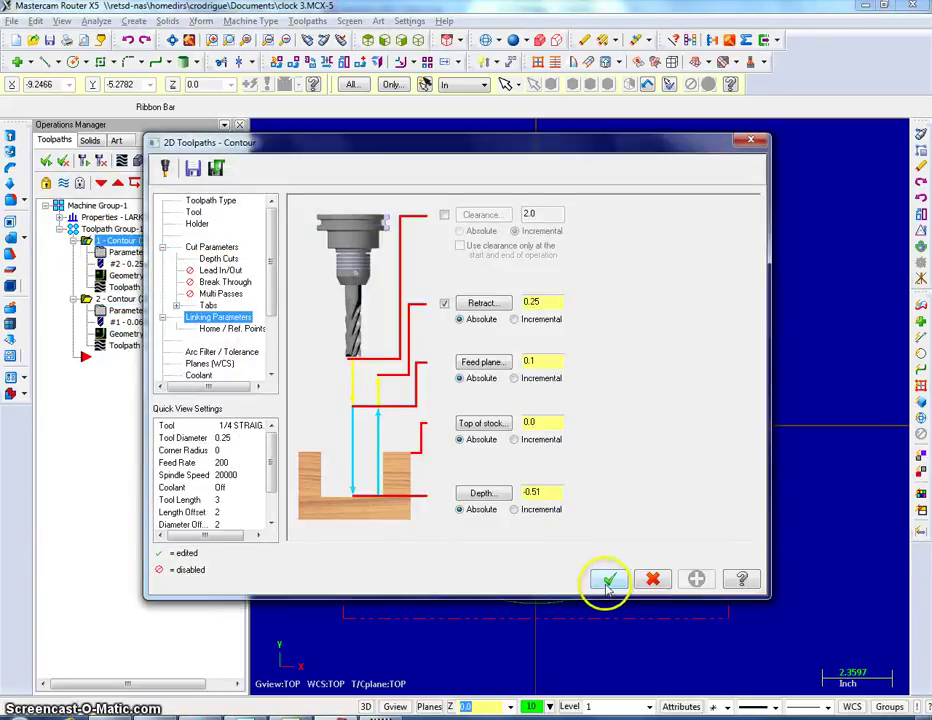
click(609, 579)
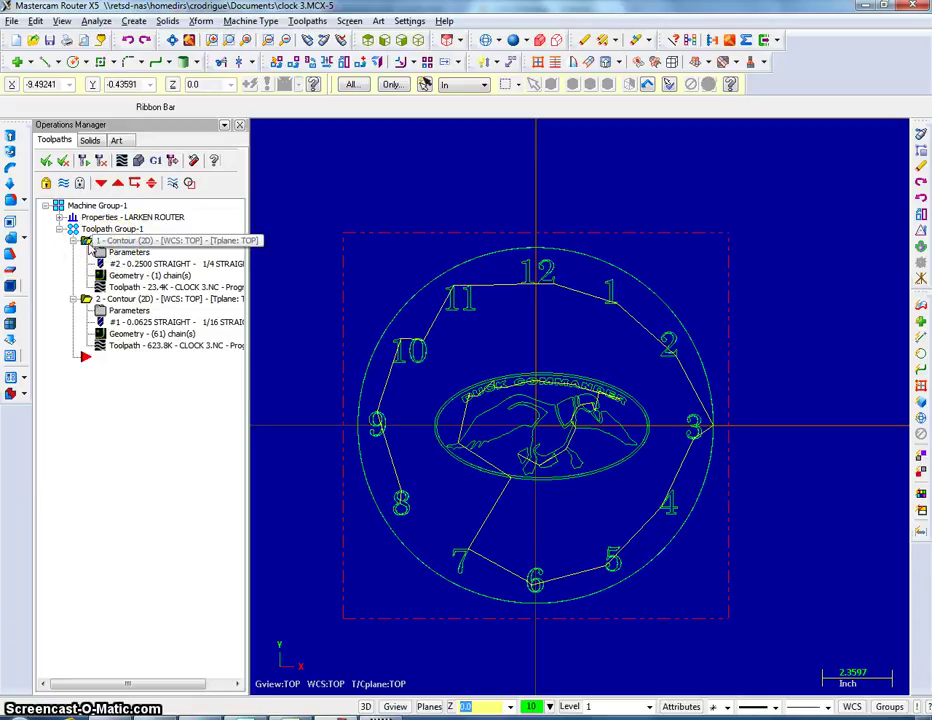
Step: Post only the first contour operation with the 1/4 straight bit to an NC file, declining to post all operations
click(89, 244)
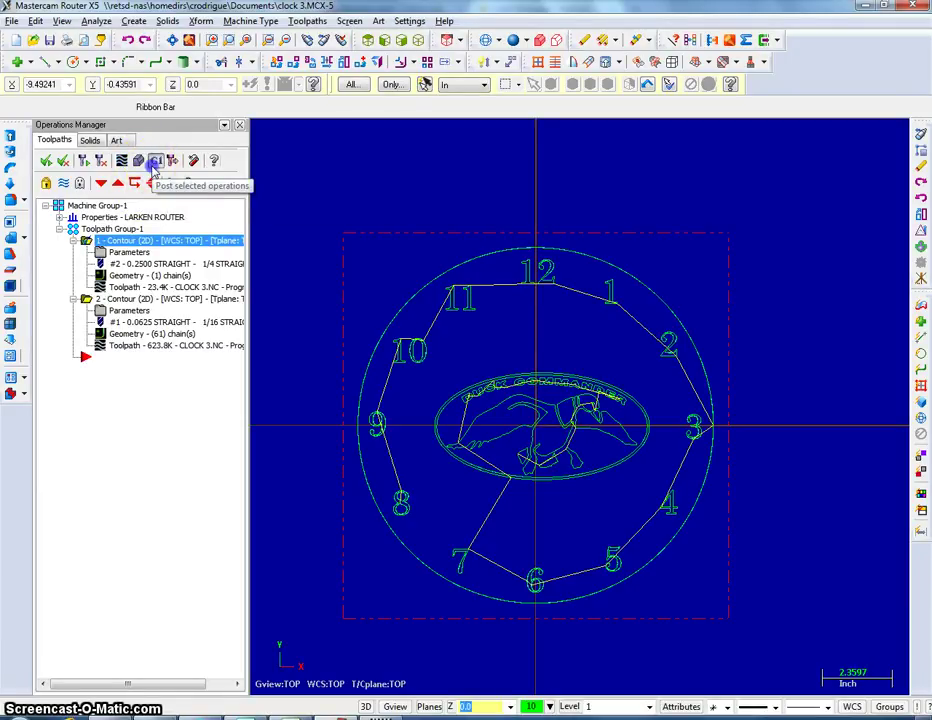
click(155, 170)
click(126, 389)
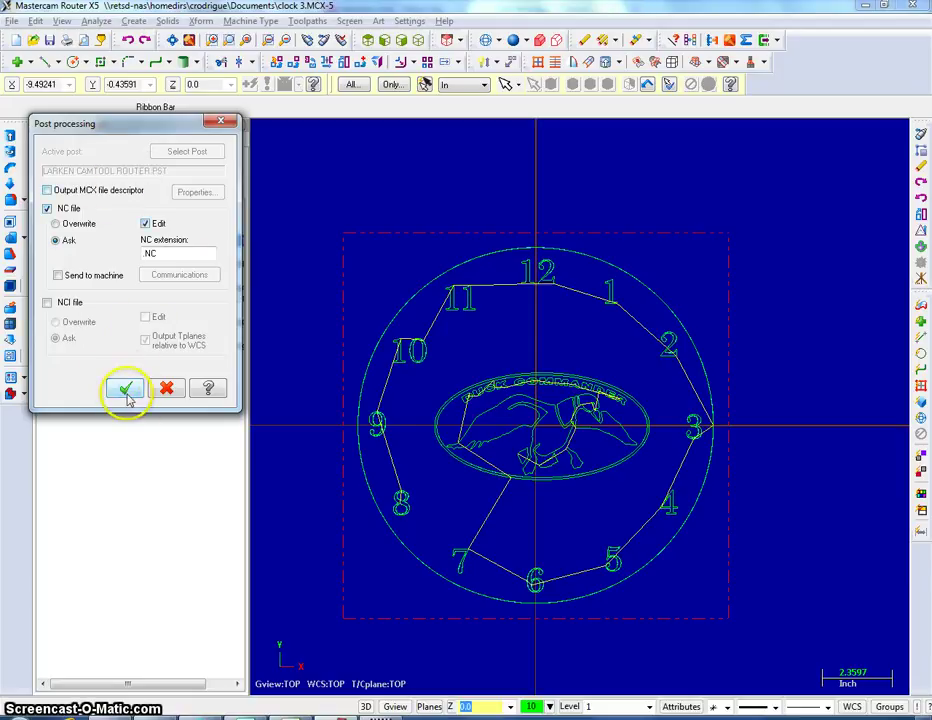
click(125, 389)
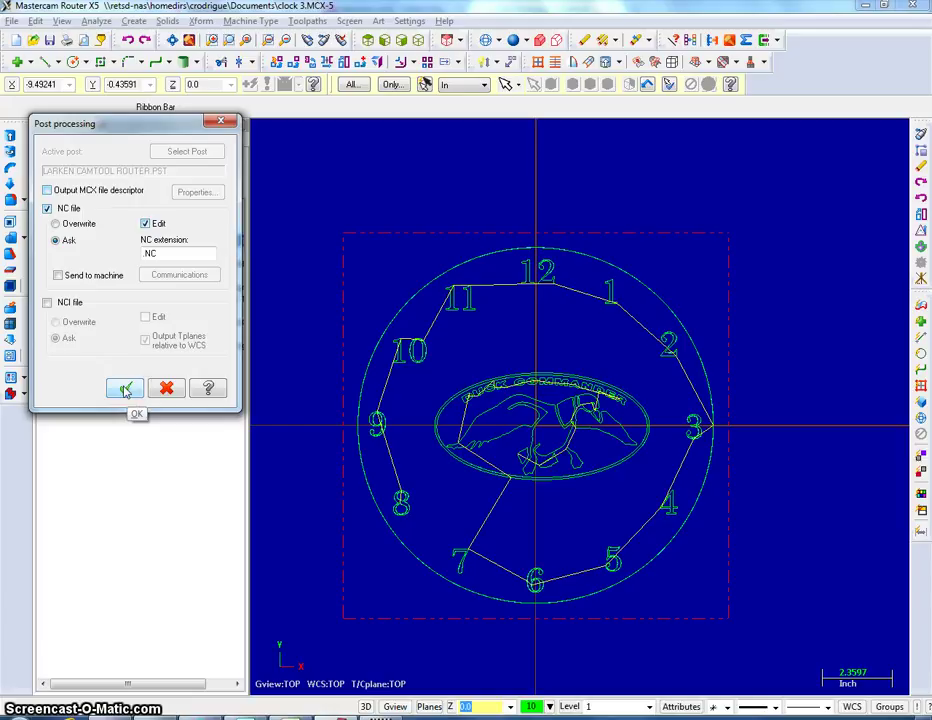
click(125, 389)
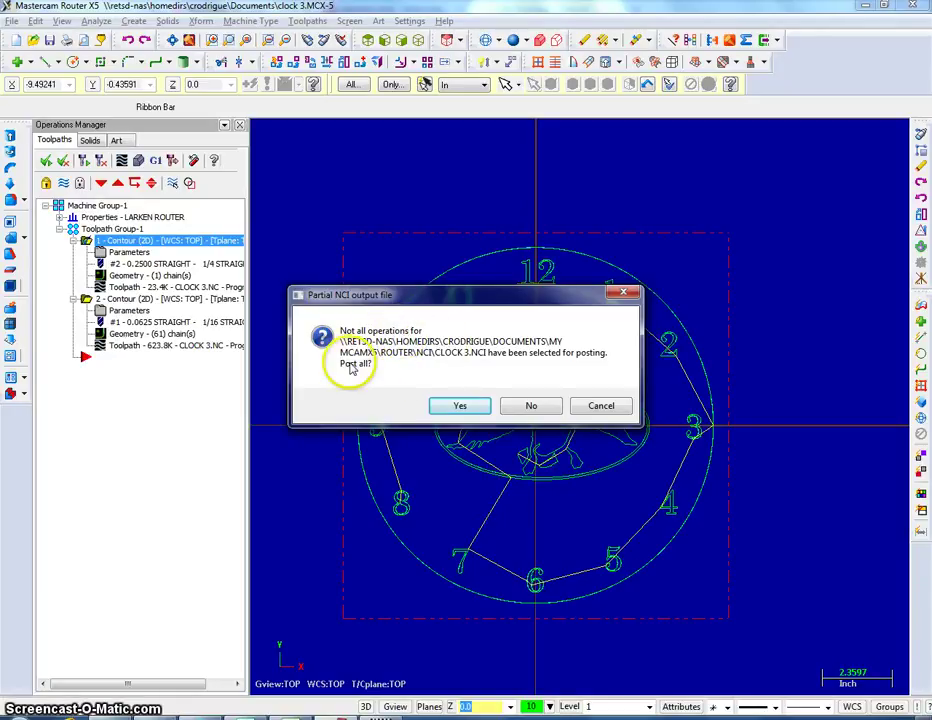
click(531, 407)
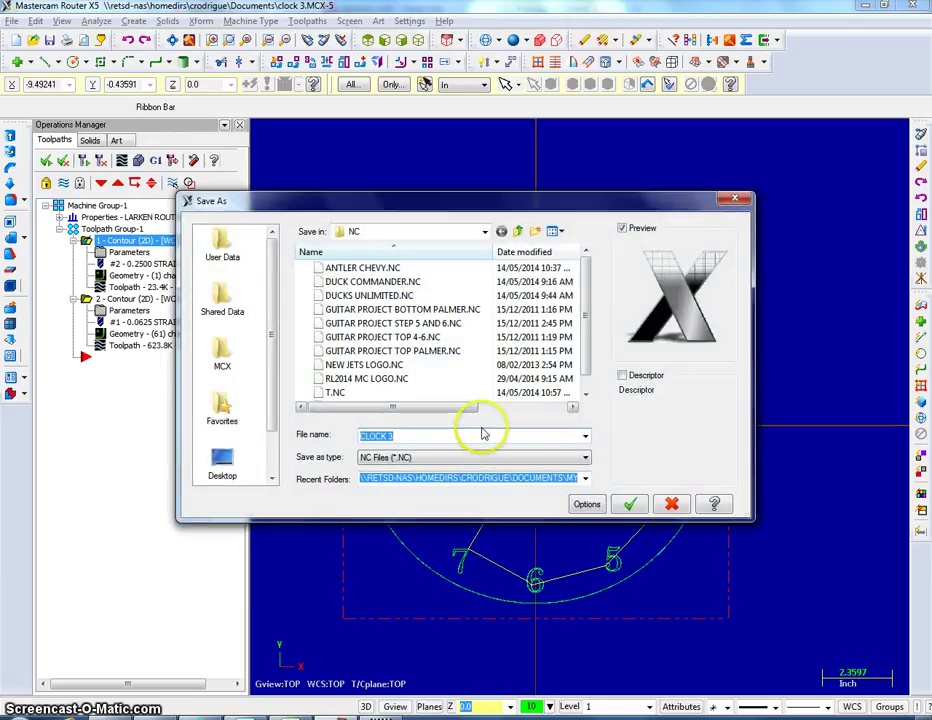
Step: Save the NC file in the NC folder, named with the author's surname followed by "2015 clock cutout"
drag(458, 437, 276, 441)
text(rodrigue)
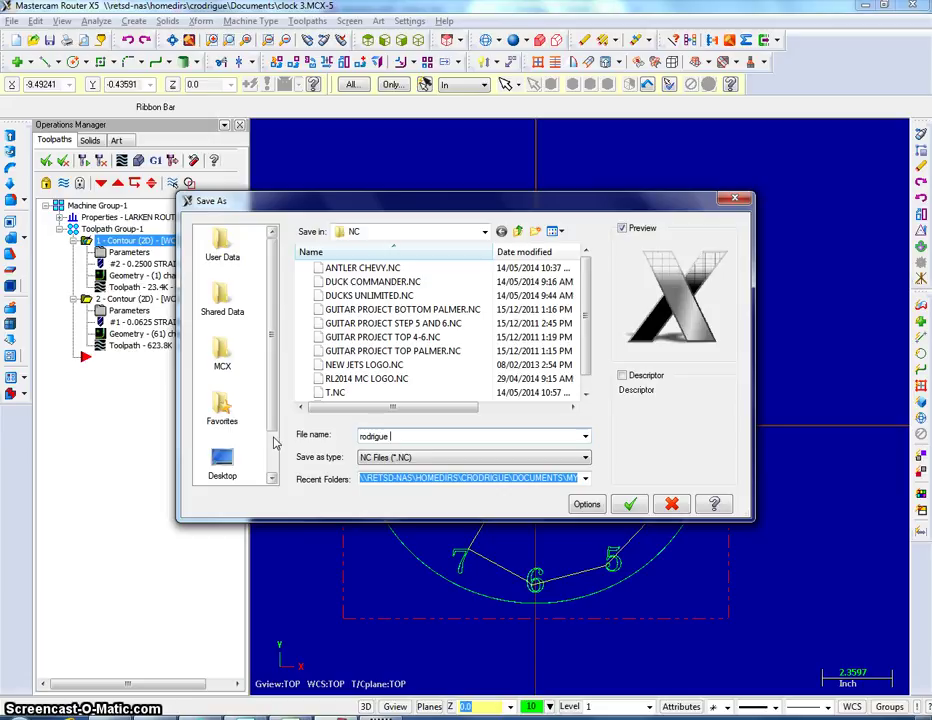
text(2015 )
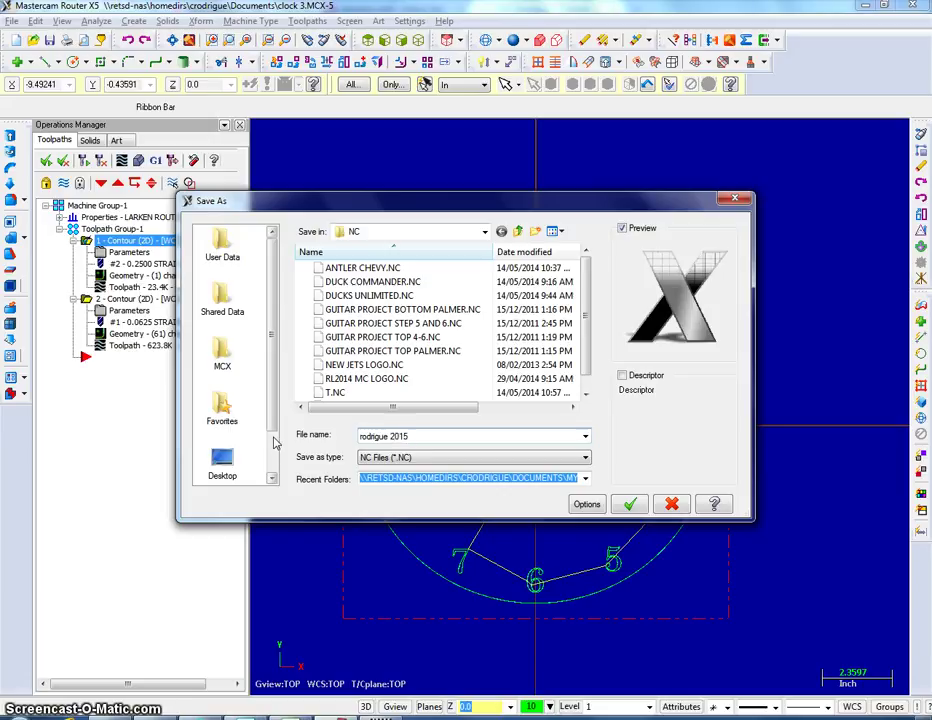
text(clock cutout)
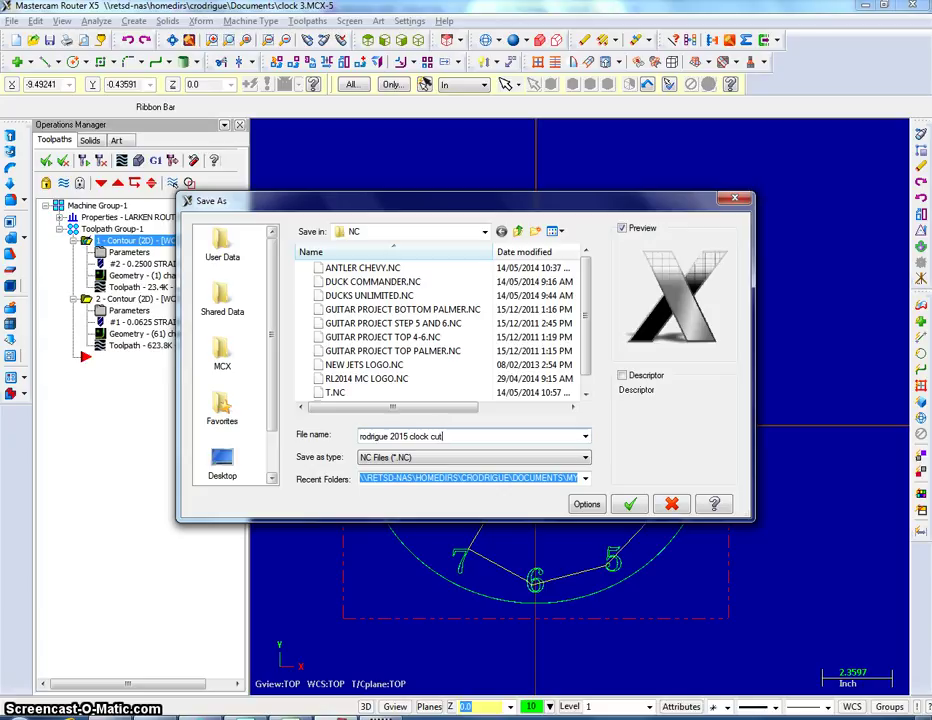
click(631, 505)
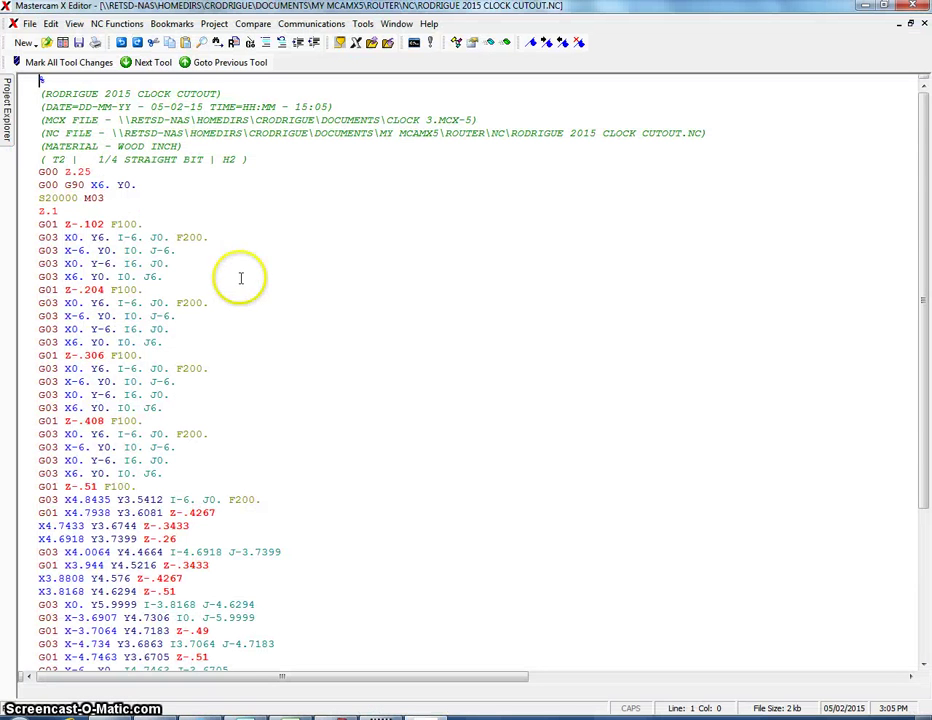
Step: Look through the cutout's posted G-code from header to program end, then close the code editor
scroll(115, 268, down, 13)
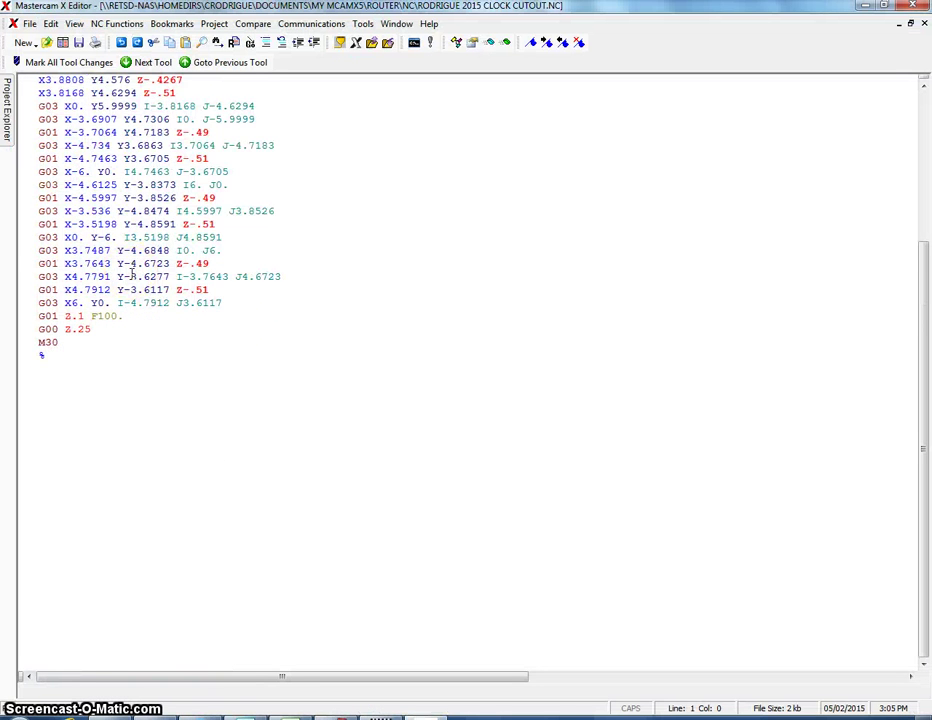
scroll(129, 272, up, 13)
scroll(121, 285, down, 13)
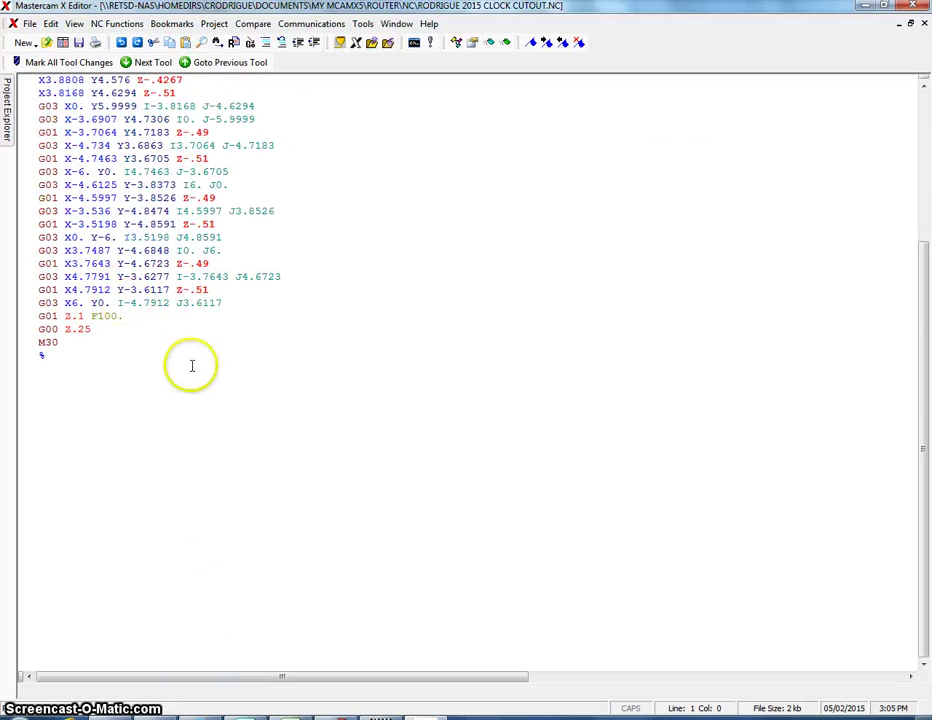
scroll(83, 318, up, 13)
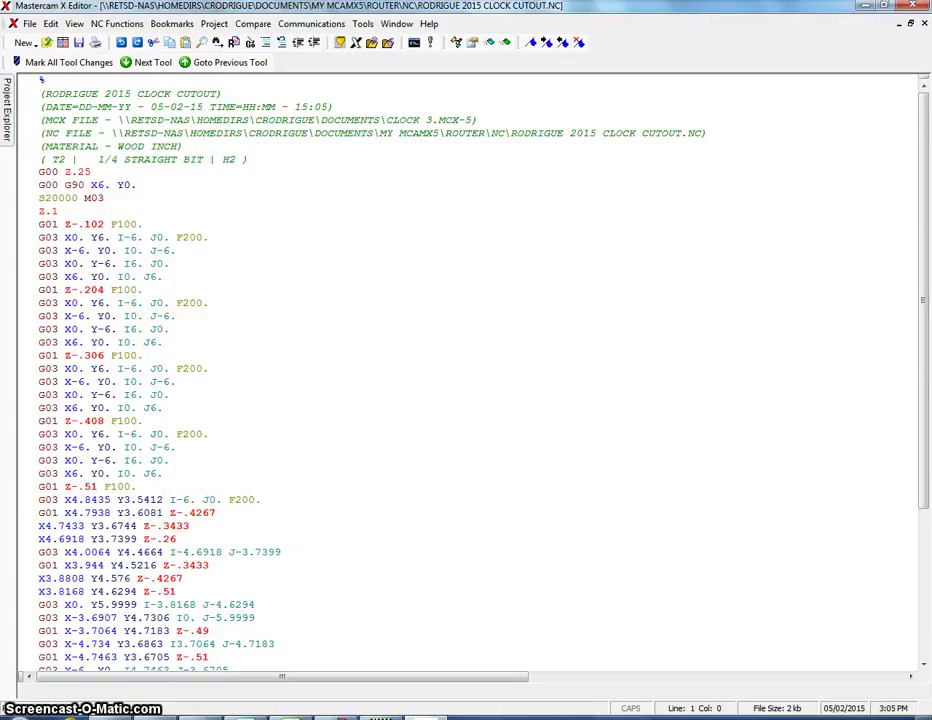
click(916, 7)
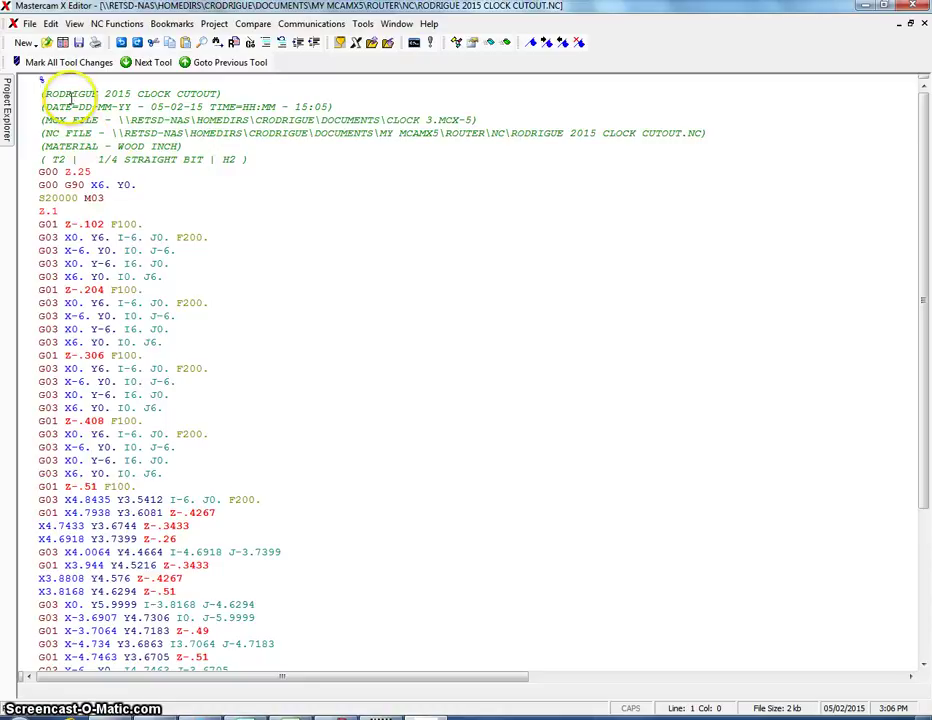
click(918, 7)
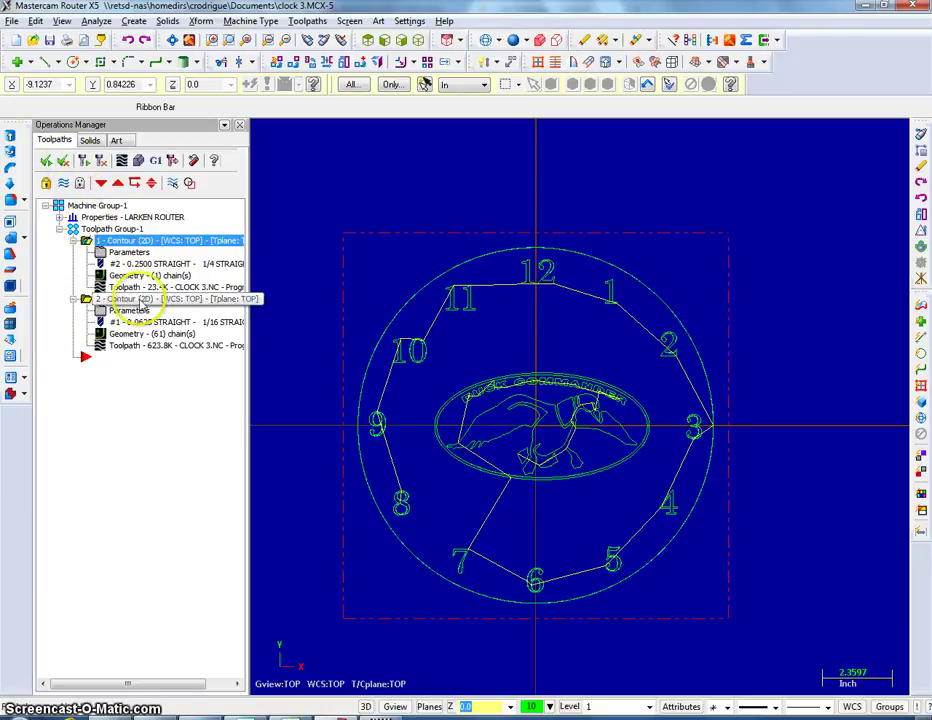
Step: Post only the second contour operation with the 1/16 straight bit to an NC file, declining to post all operations
click(130, 301)
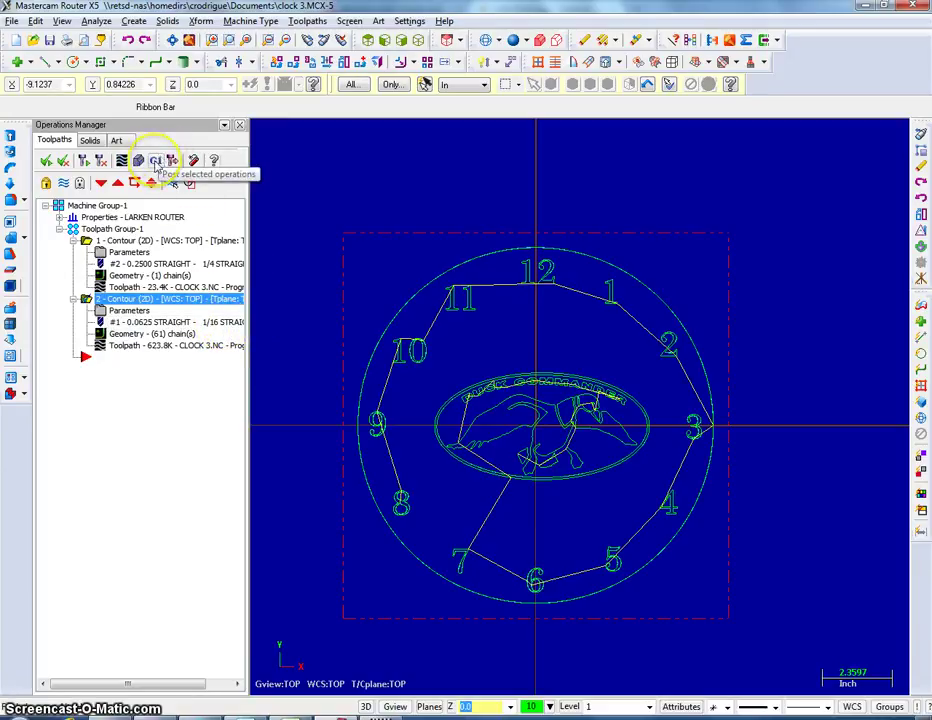
click(156, 161)
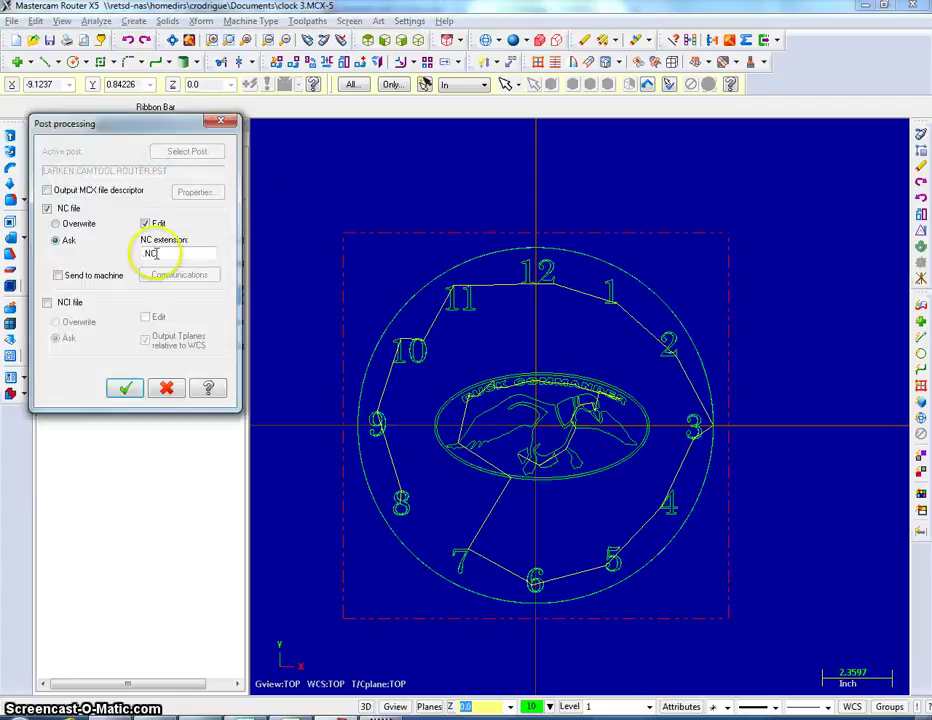
click(121, 389)
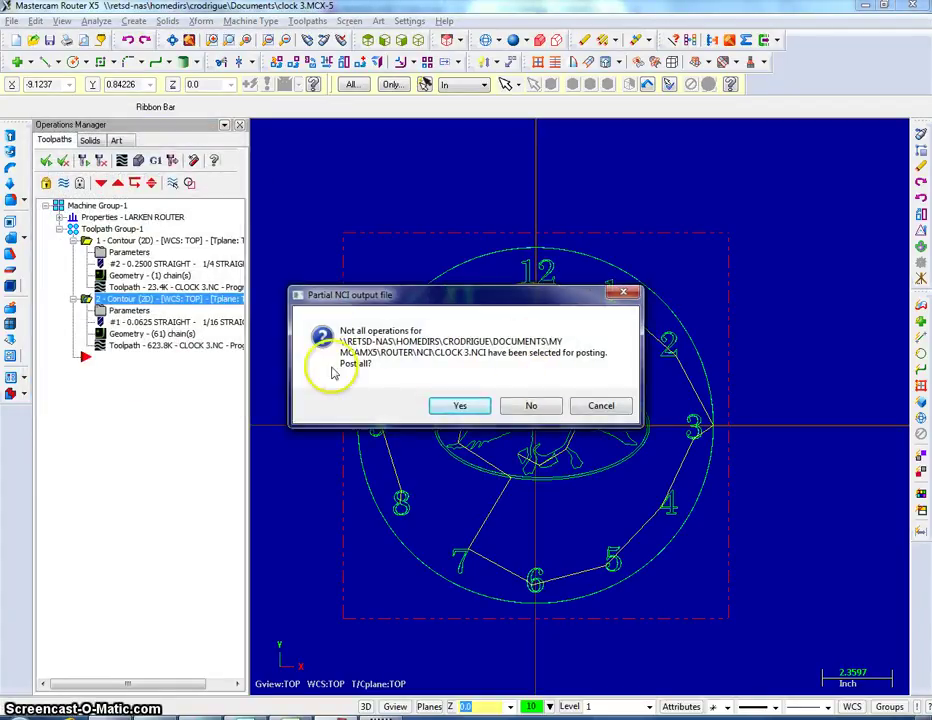
click(533, 408)
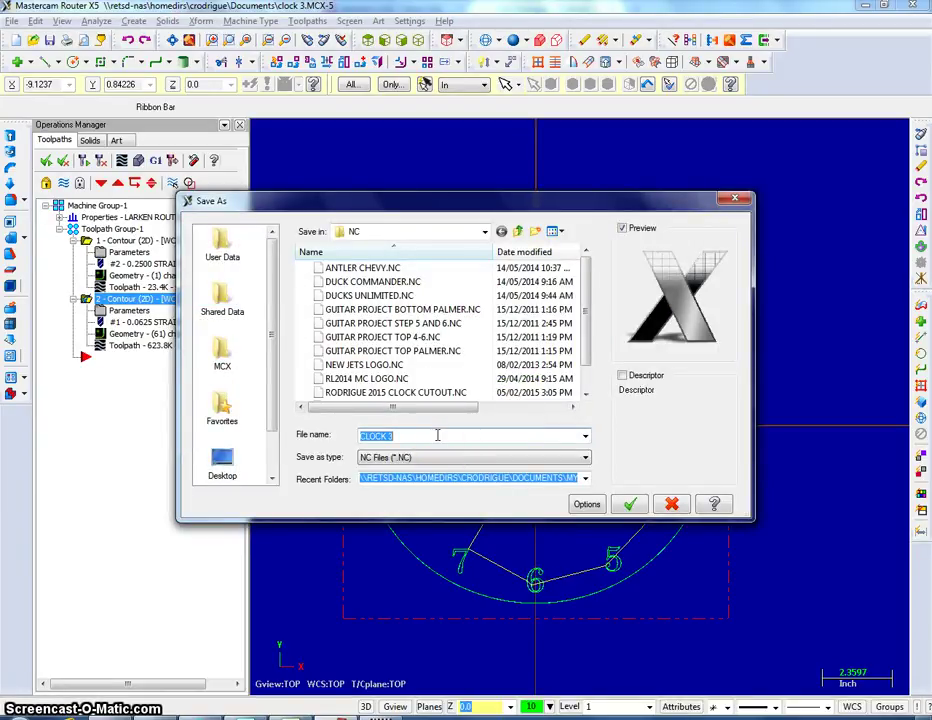
Step: Save the engraving NC file, named with the author's surname followed by "2015 clock engrave"
text(rodrigue)
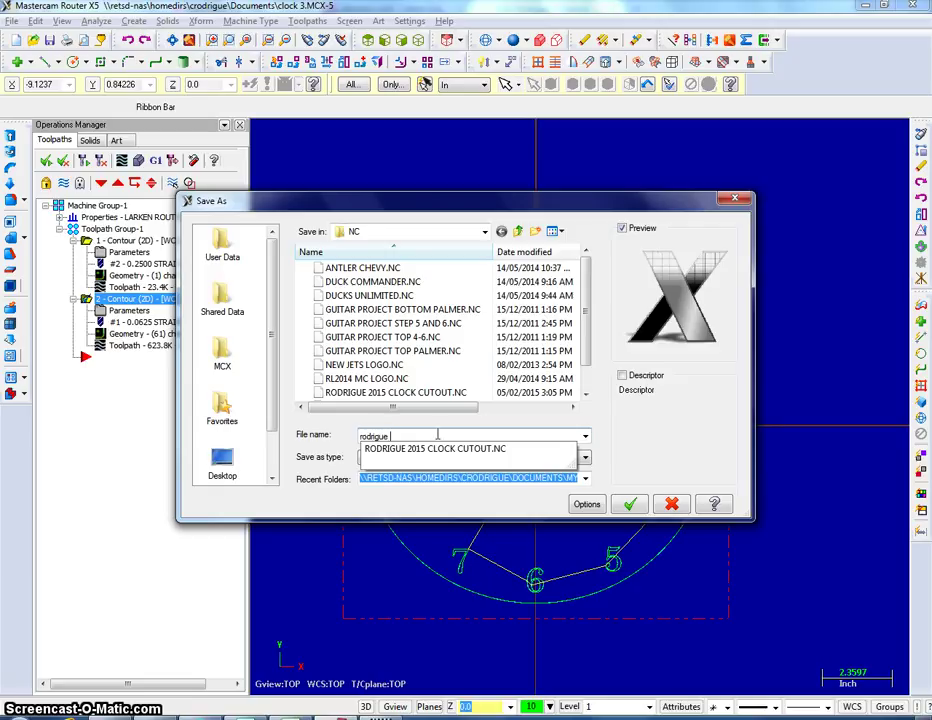
text( 2015 )
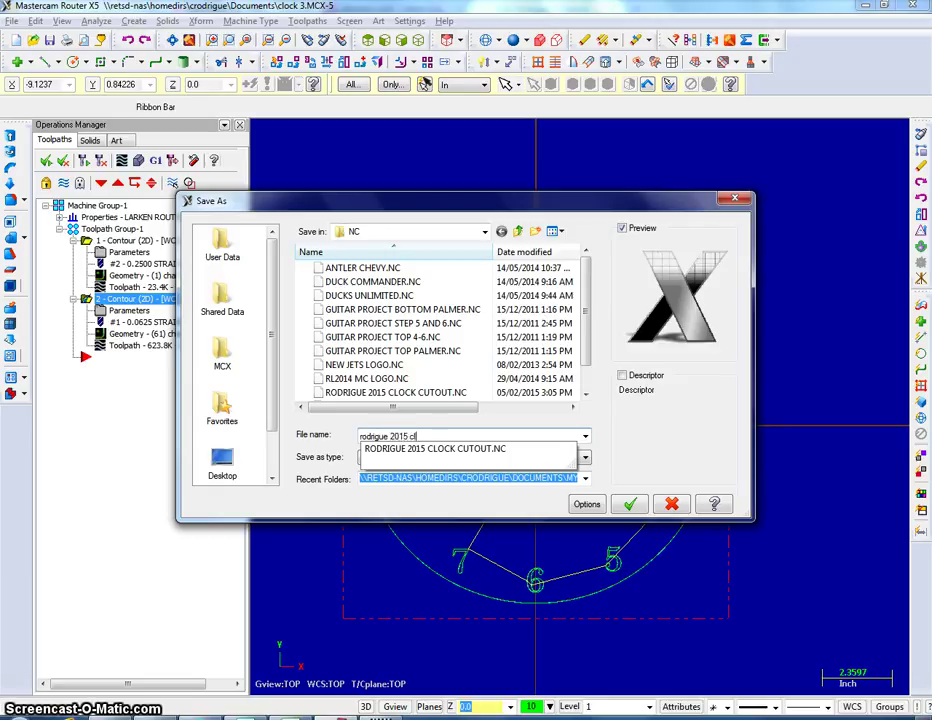
text(clock ex)
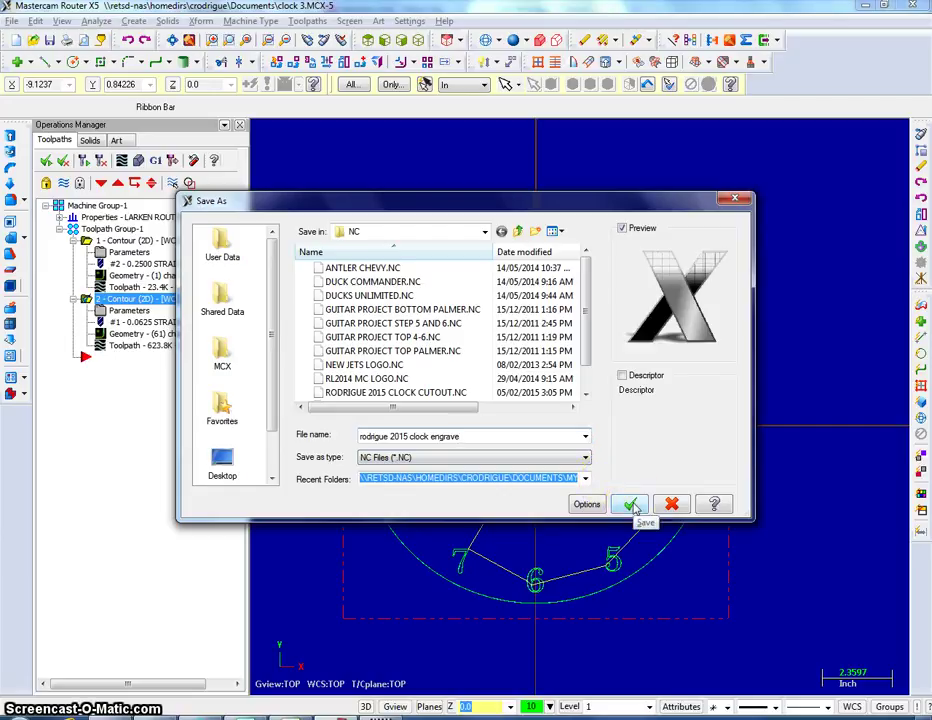
click(630, 505)
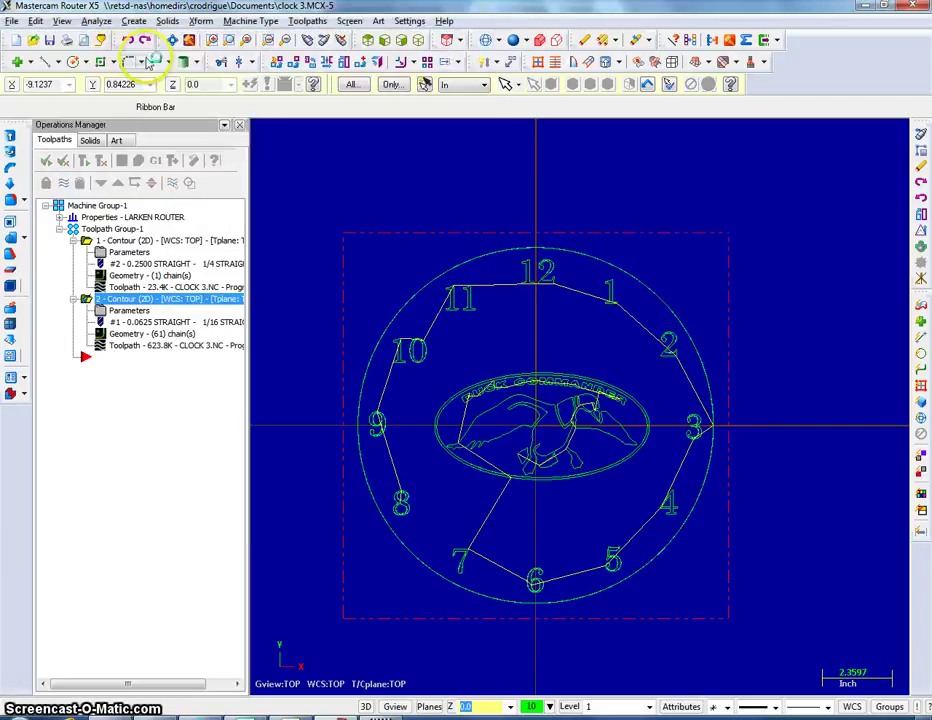
Step: Look through the engraving's posted G-code to its last line and return to the program header
scroll(388, 395, down, 20)
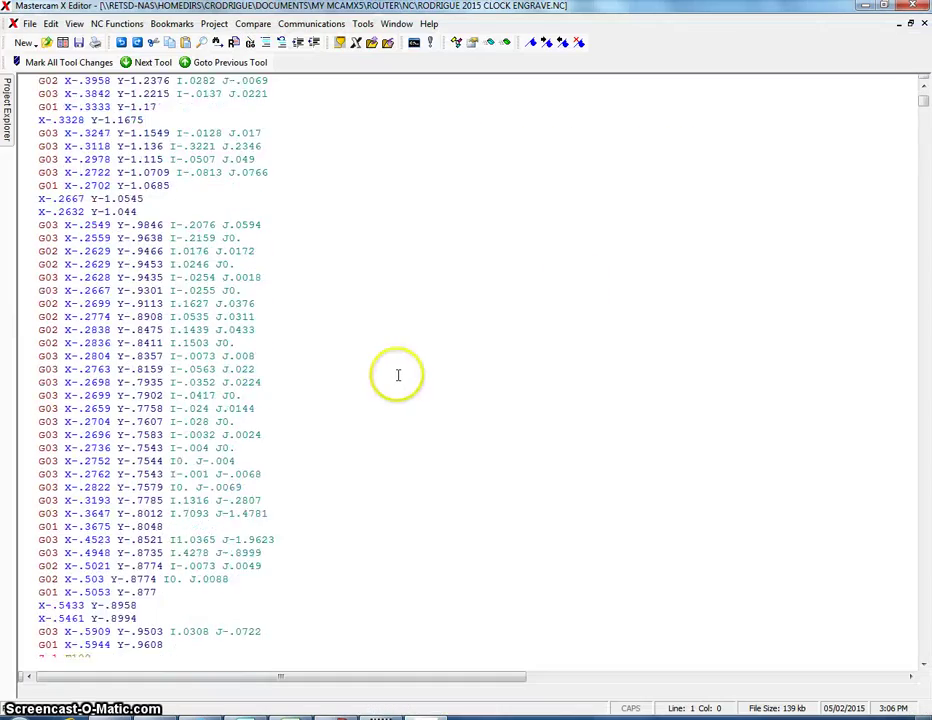
scroll(418, 374, down, 13)
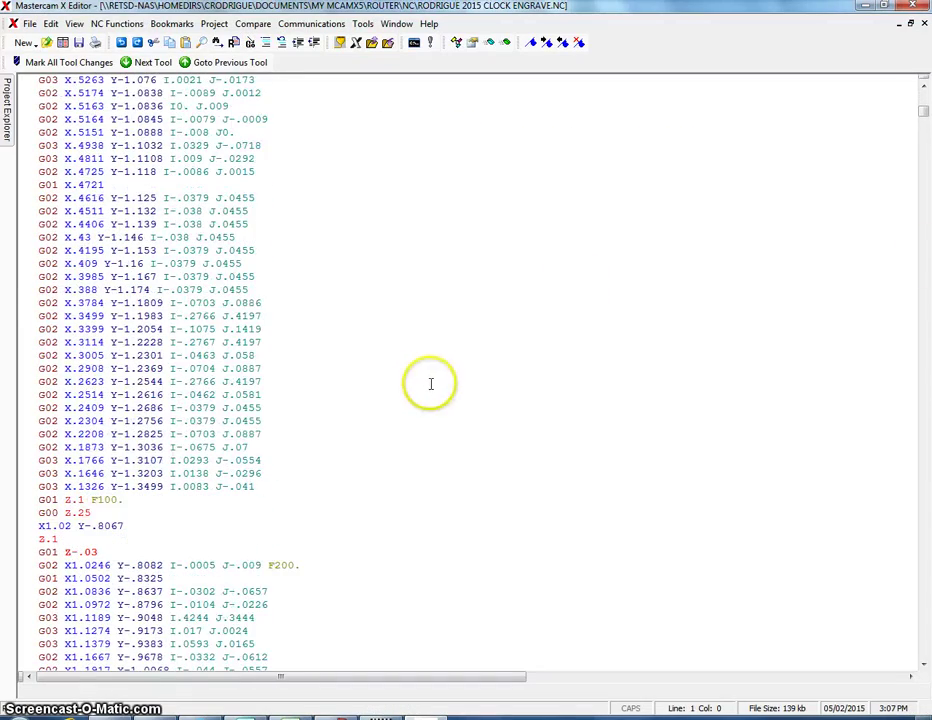
drag(925, 108, 925, 657)
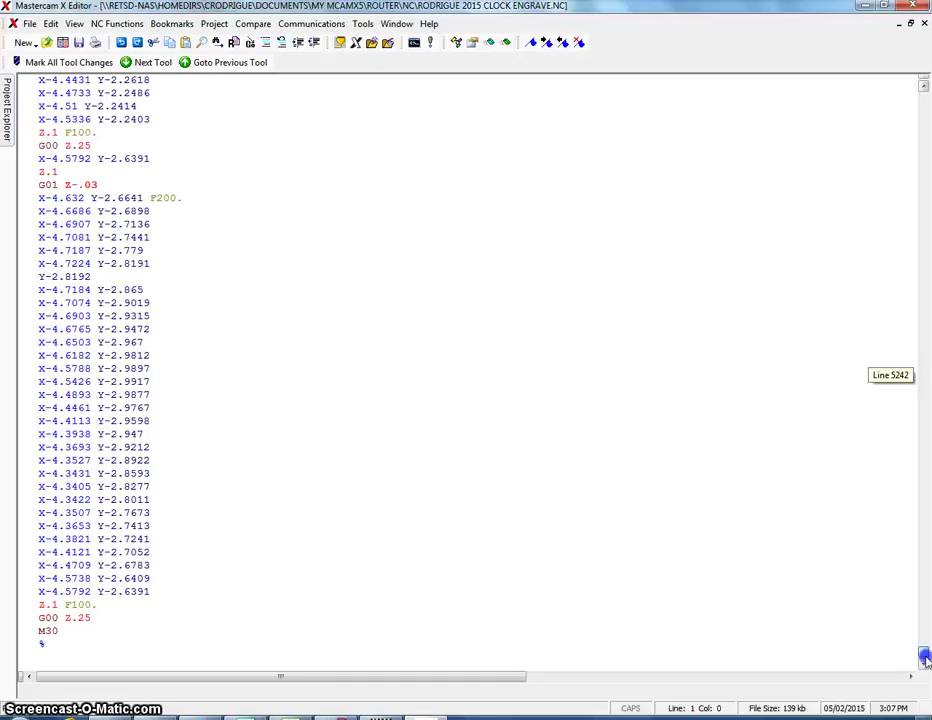
drag(926, 634, 903, 81)
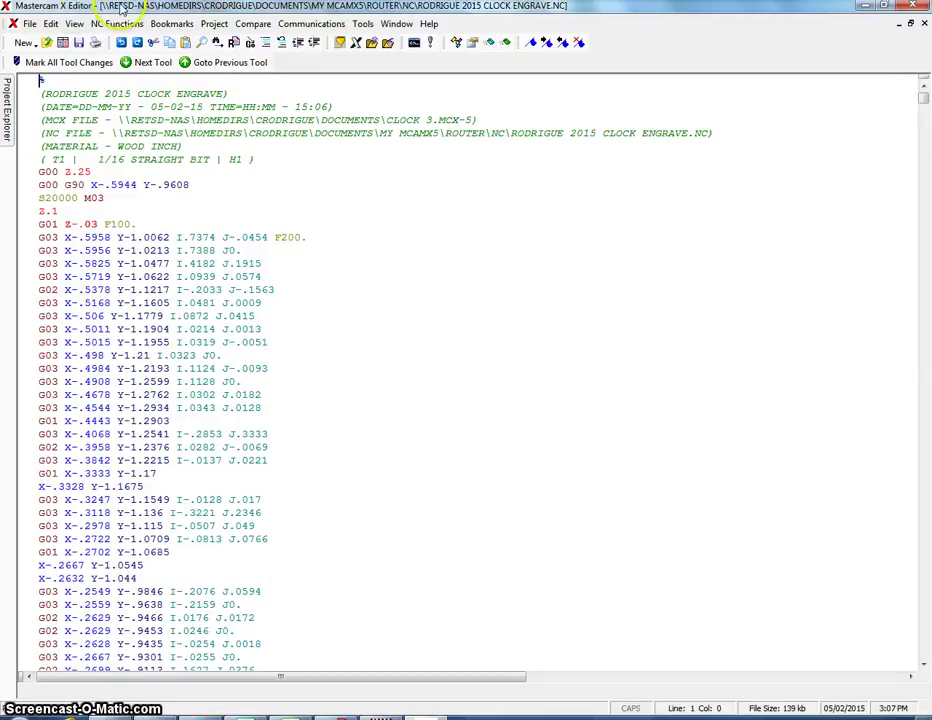
Step: Close the code editor and save the clock 3 drawing
click(915, 6)
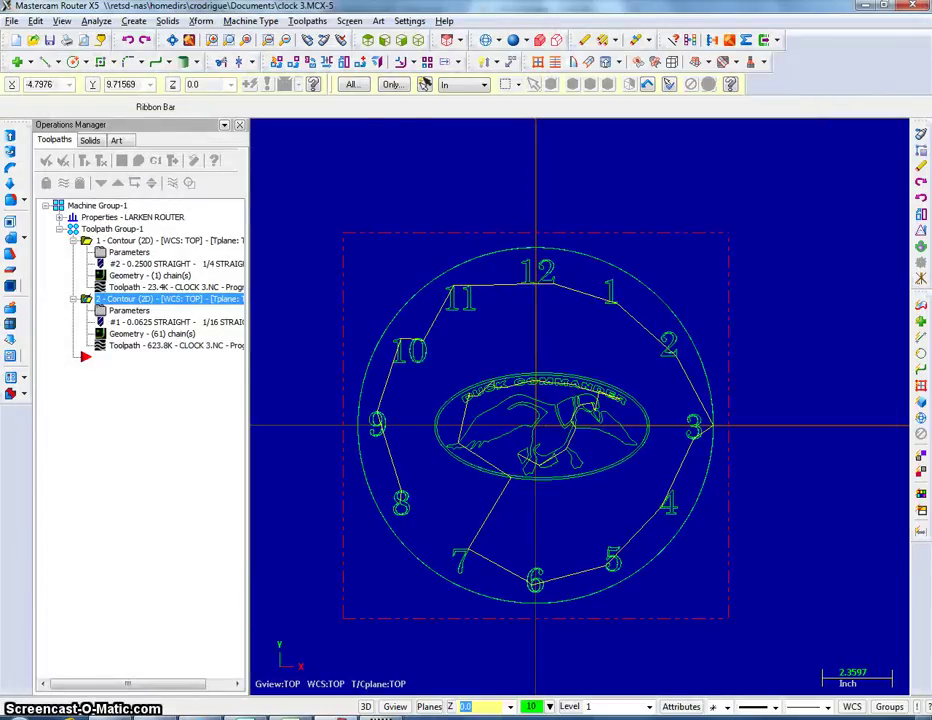
click(52, 42)
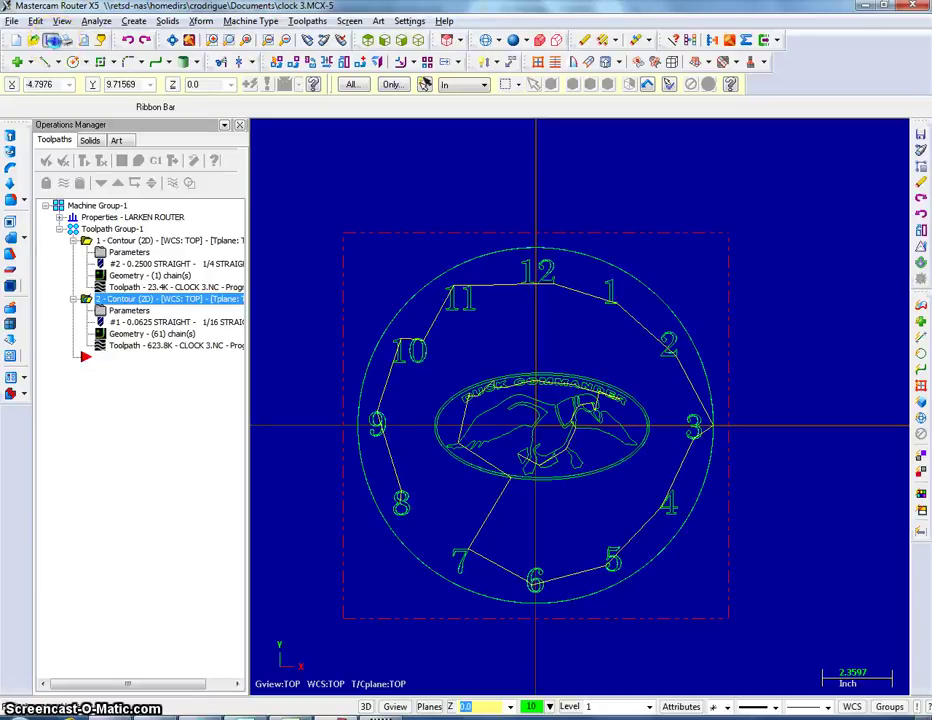